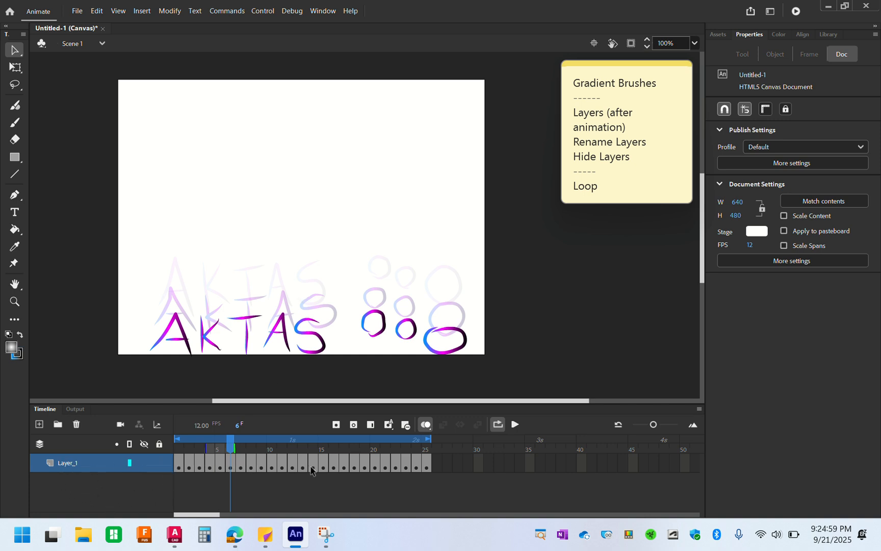
Rename the animation's only layer to Text
{"action": "double_click", "coordinate": [67, 462]}
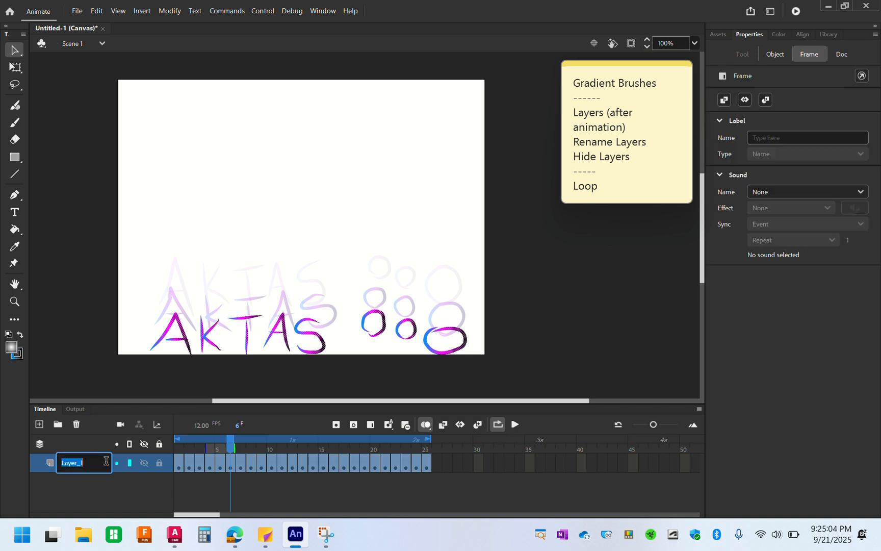
{"action": "type", "text": "Text"}
{"action": "left_click", "coordinate": [79, 481]}
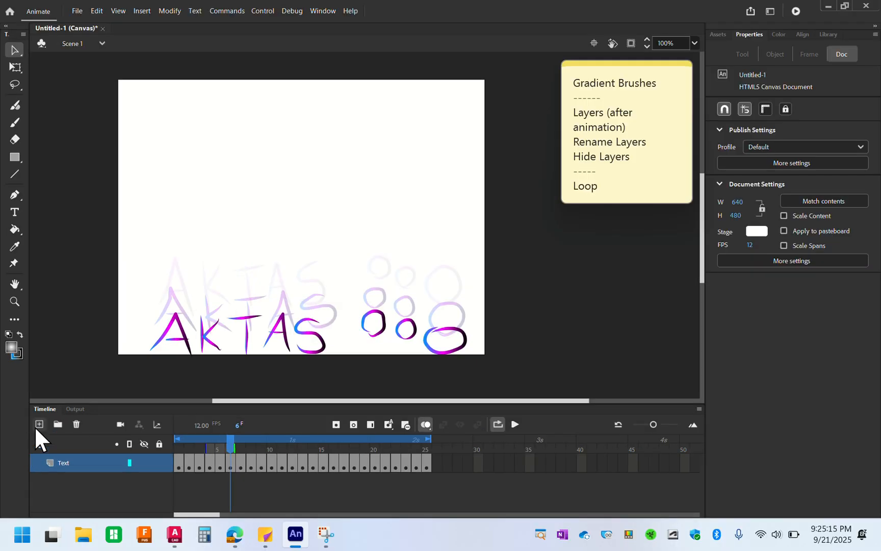
Scribble over the lettering with the Classic Brush on a new layer, and move that layer below the Text layer
{"action": "left_click", "coordinate": [38, 423]}
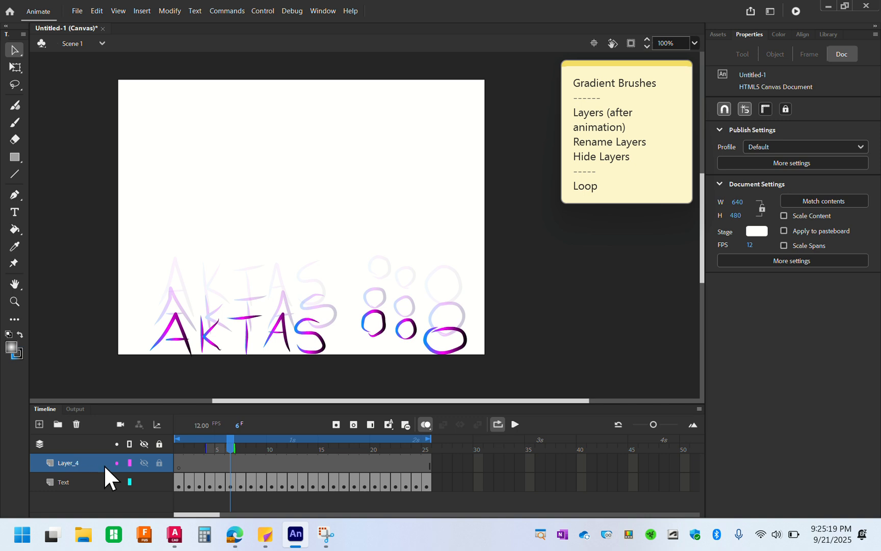
{"action": "left_click", "coordinate": [18, 118]}
{"action": "mouse_move", "coordinate": [165, 309]}
{"action": "left_mouse_down"}
{"action": "mouse_move", "coordinate": [194, 303]}
{"action": "mouse_move", "coordinate": [127, 332]}
{"action": "mouse_move", "coordinate": [225, 331]}
{"action": "left_mouse_up"}
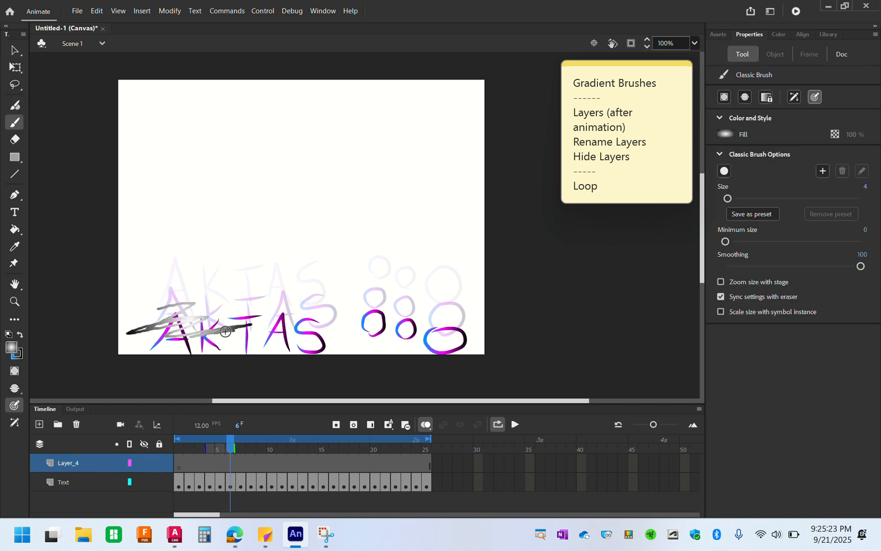
{"action": "left_click_drag", "start_coordinate": [159, 333], "coordinate": [200, 327]}
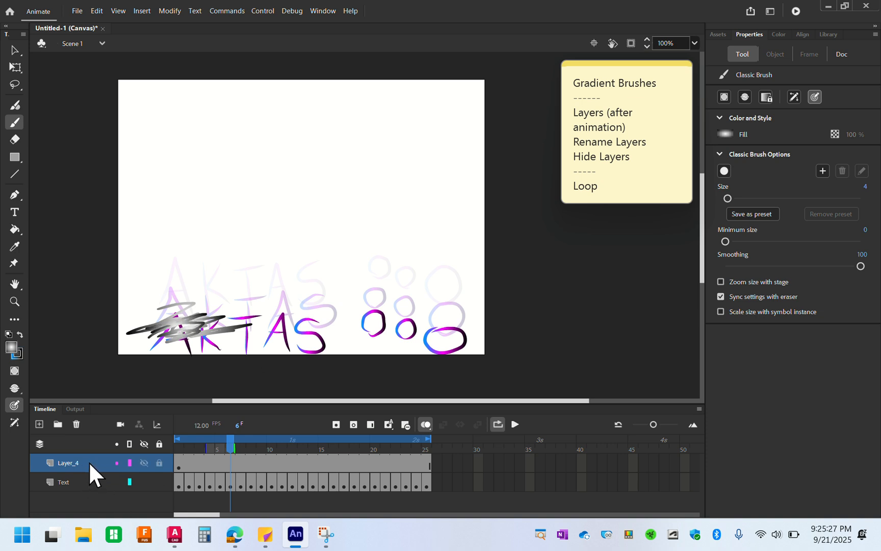
{"action": "left_click_drag", "start_coordinate": [90, 462], "coordinate": [91, 486]}
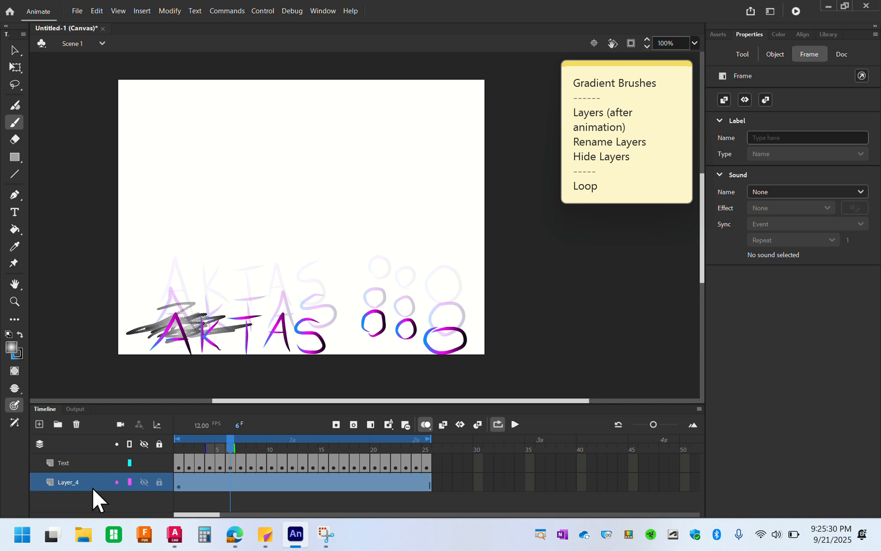
Try to delete the scribble with an area selection drawn around it while the lettering is showing
{"action": "left_click", "coordinate": [16, 50]}
{"action": "left_click", "coordinate": [65, 223]}
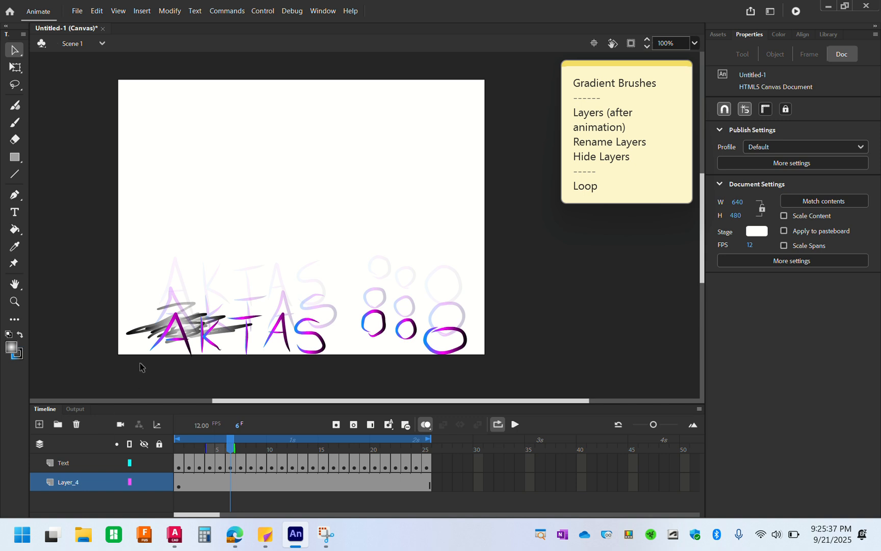
{"action": "left_click_drag", "start_coordinate": [86, 243], "coordinate": [280, 377]}
{"action": "key", "text": "Delete"}
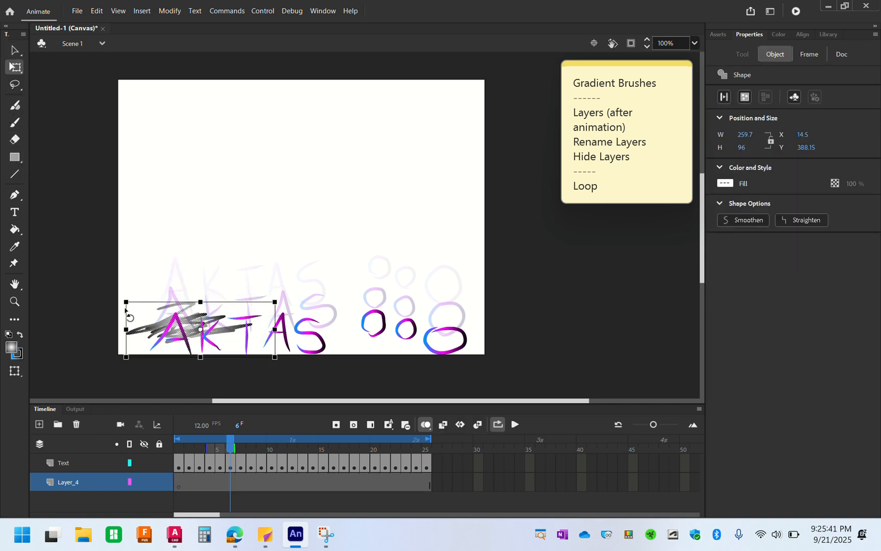
{"action": "key", "text": "ctrl+z"}
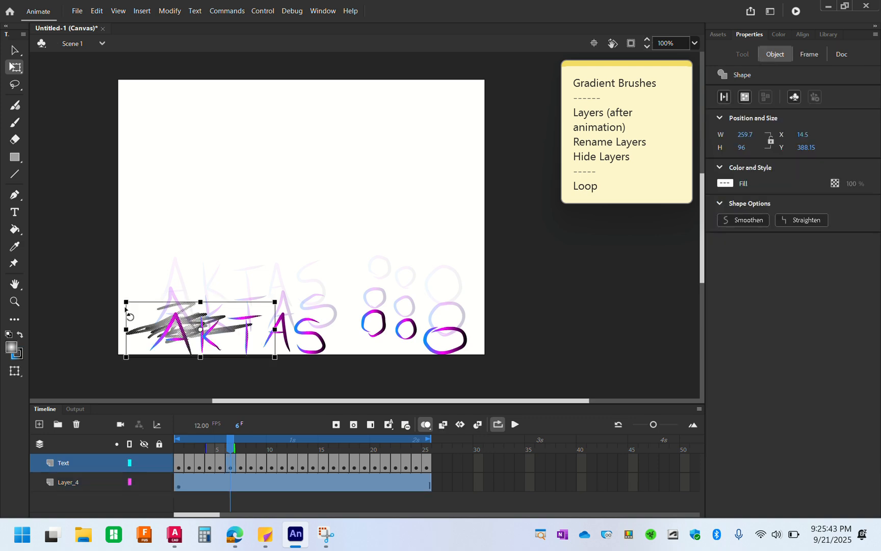
{"action": "left_click", "coordinate": [85, 246]}
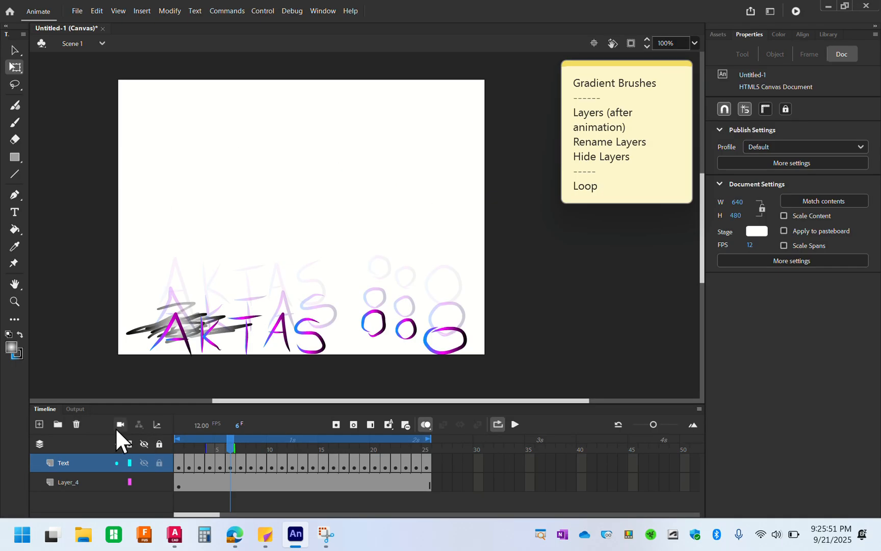
Hide the Text layer and delete the whole scribble from the stage
{"action": "left_click", "coordinate": [144, 462]}
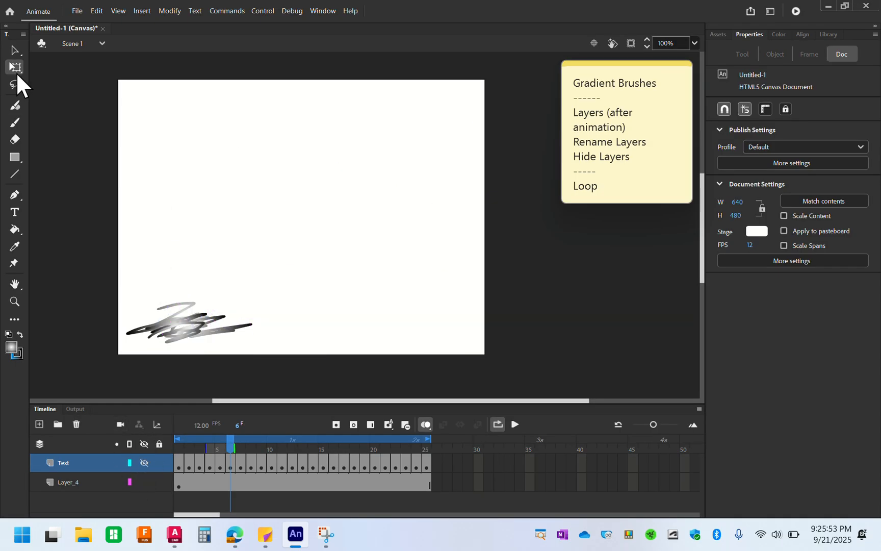
{"action": "left_click_drag", "start_coordinate": [92, 260], "coordinate": [264, 358]}
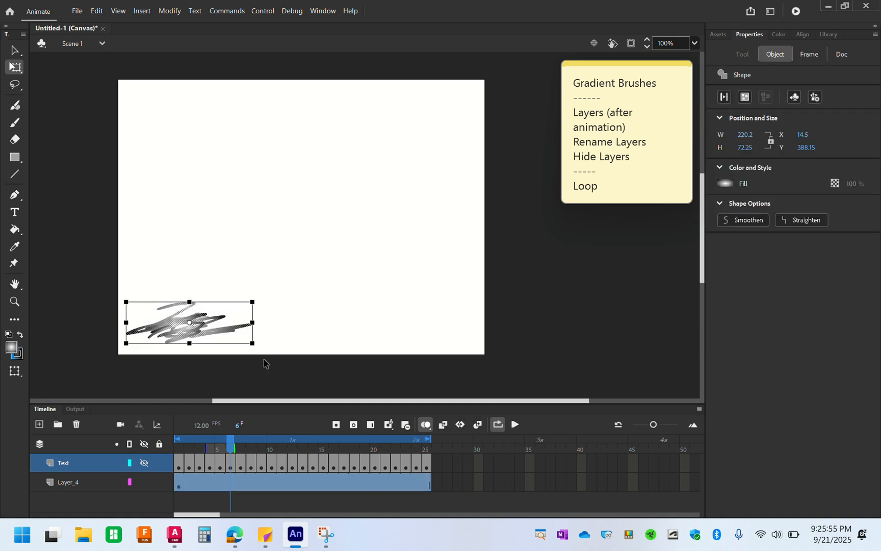
{"action": "key", "text": "Delete"}
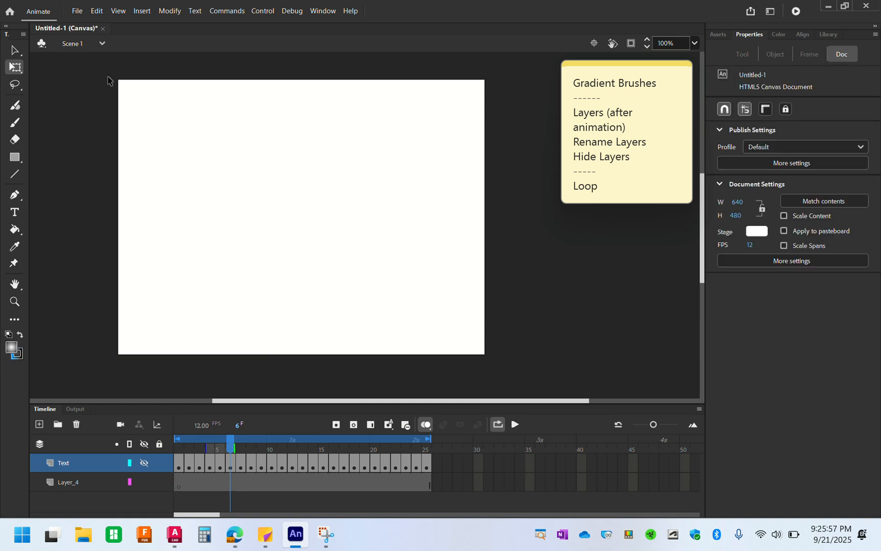
Try a Fluid Brush stroke in the stage's upper-left corner and undo it
{"action": "scroll", "coordinate": [121, 83], "scroll_direction": "up", "scroll_amount": 5}
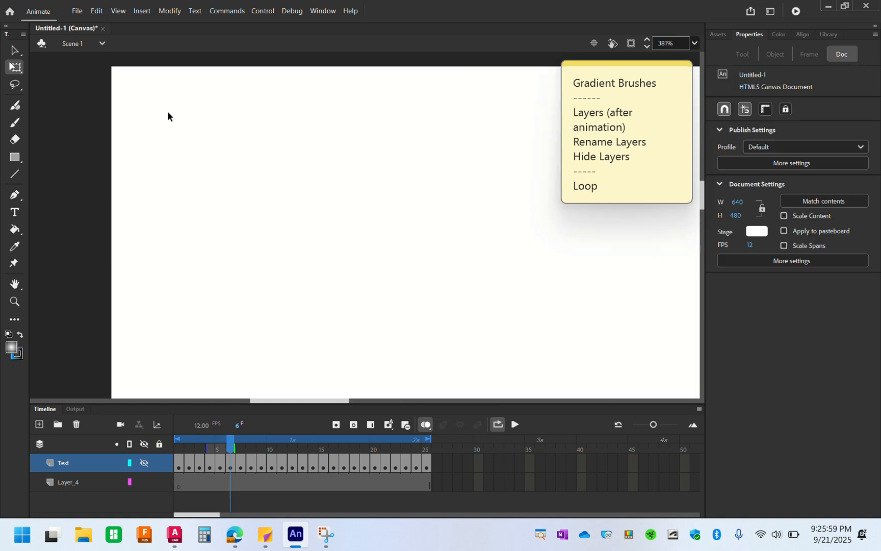
{"action": "left_click_drag", "start_coordinate": [155, 126], "coordinate": [200, 180]}
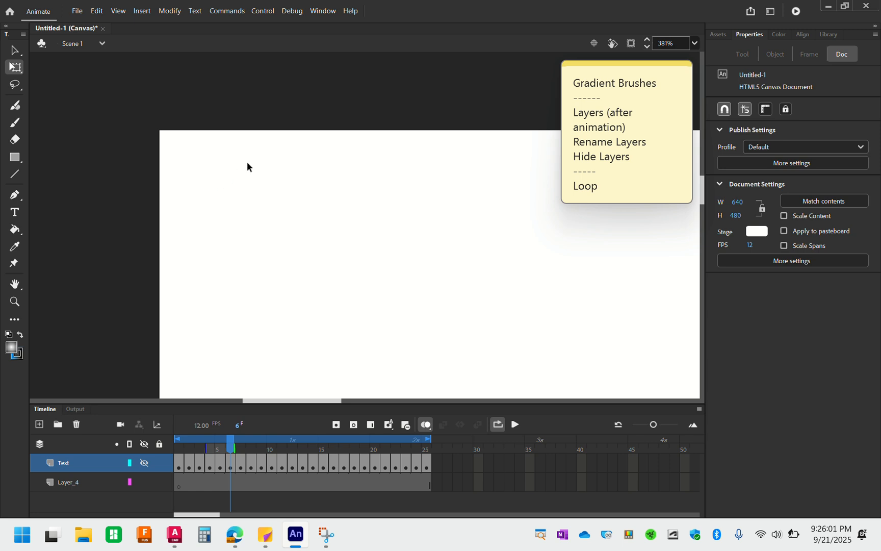
{"action": "left_click", "coordinate": [15, 109]}
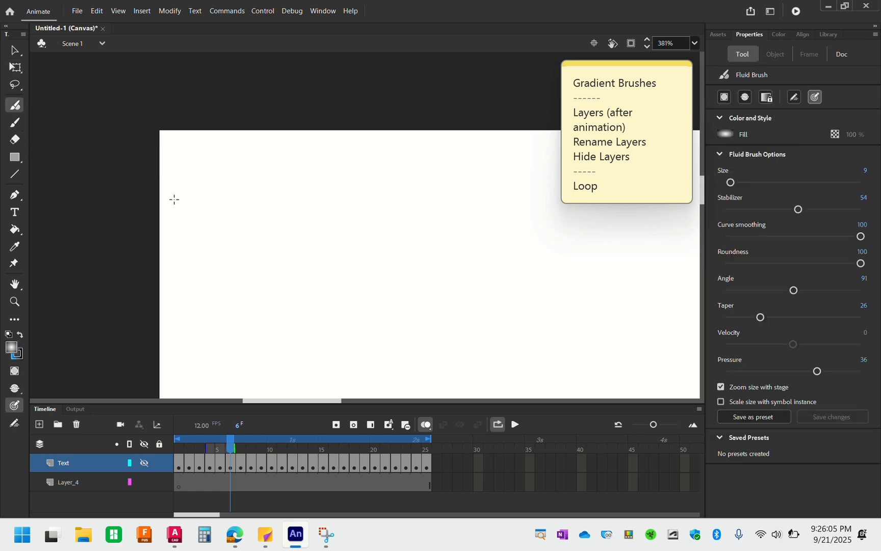
{"action": "mouse_move", "coordinate": [173, 199]}
{"action": "left_mouse_down"}
{"action": "mouse_move", "coordinate": [168, 152]}
{"action": "mouse_move", "coordinate": [198, 185]}
{"action": "mouse_move", "coordinate": [235, 149]}
{"action": "left_mouse_up"}
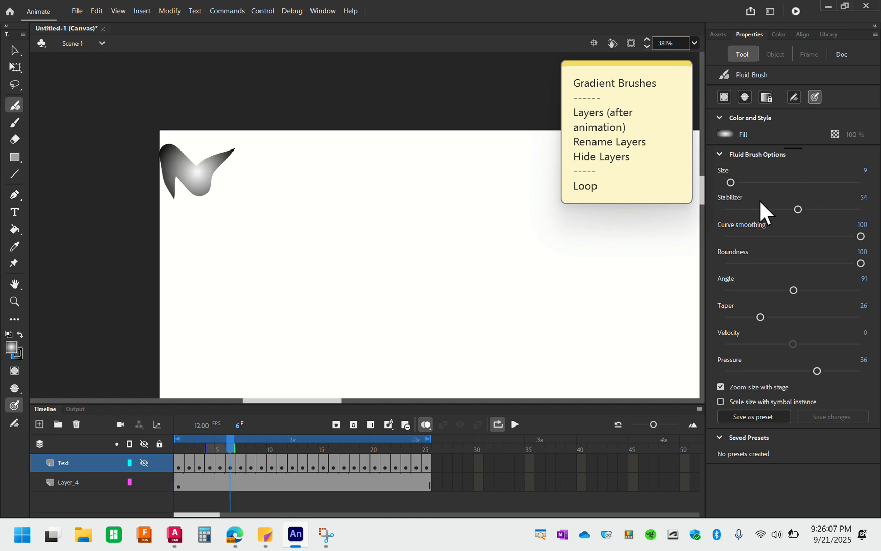
{"action": "left_click", "coordinate": [15, 122]}
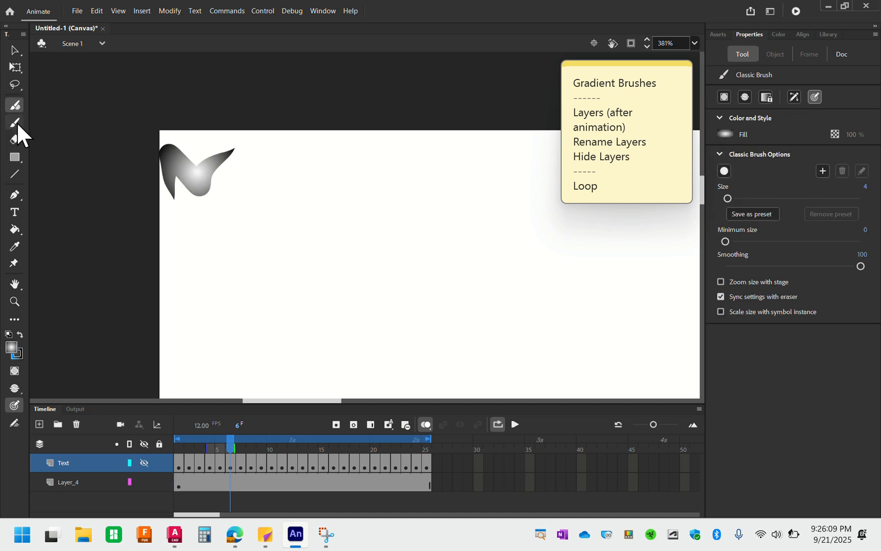
{"action": "key", "text": "ctrl+z"}
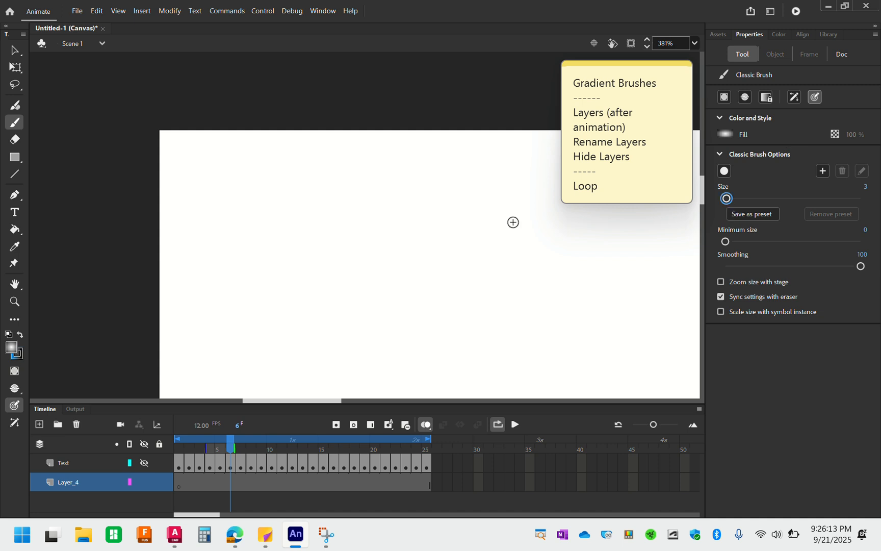
Draw a small signature with the year '25 in the stage's upper-left corner using the size 3 Classic Brush, and unhide the Text layer
{"action": "mouse_move", "coordinate": [176, 199]}
{"action": "left_mouse_down"}
{"action": "mouse_move", "coordinate": [170, 157]}
{"action": "mouse_move", "coordinate": [197, 194]}
{"action": "mouse_move", "coordinate": [219, 154]}
{"action": "mouse_move", "coordinate": [162, 195]}
{"action": "mouse_move", "coordinate": [209, 155]}
{"action": "mouse_move", "coordinate": [201, 191]}
{"action": "mouse_move", "coordinate": [200, 145]}
{"action": "mouse_move", "coordinate": [220, 168]}
{"action": "mouse_move", "coordinate": [230, 164]}
{"action": "mouse_move", "coordinate": [228, 177]}
{"action": "mouse_move", "coordinate": [235, 151]}
{"action": "mouse_move", "coordinate": [241, 171]}
{"action": "left_mouse_up"}
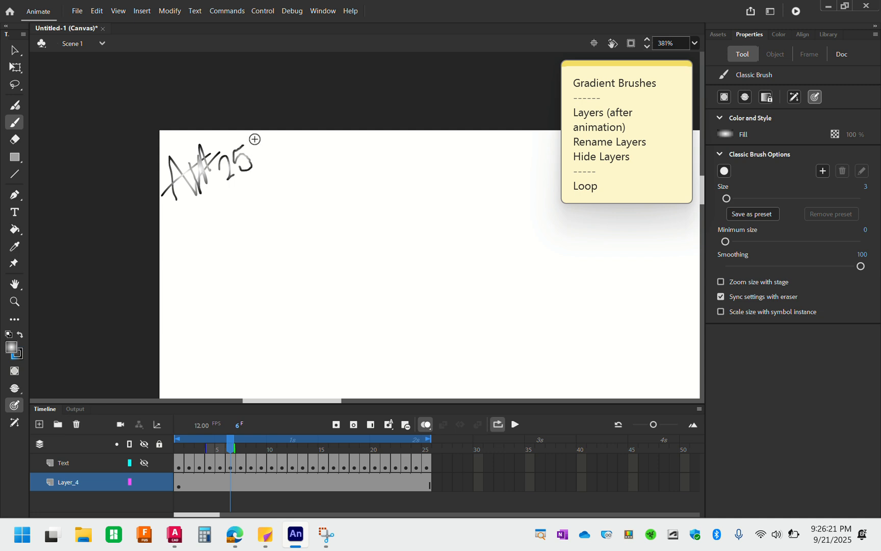
{"action": "left_click_drag", "start_coordinate": [255, 139], "coordinate": [254, 145]}
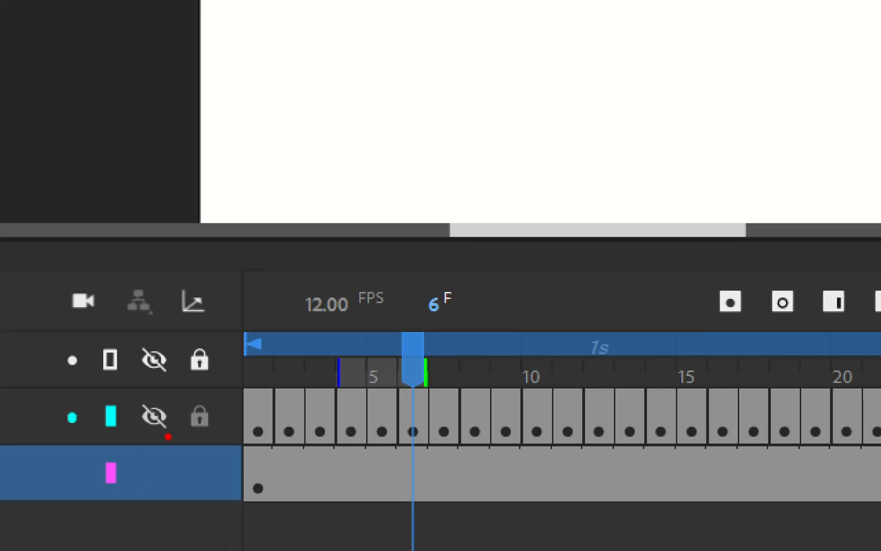
{"action": "mouse_move", "coordinate": [167, 462]}
{"action": "left_mouse_down"}
{"action": "mouse_move", "coordinate": [141, 351]}
{"action": "mouse_move", "coordinate": [130, 459]}
{"action": "left_mouse_up"}
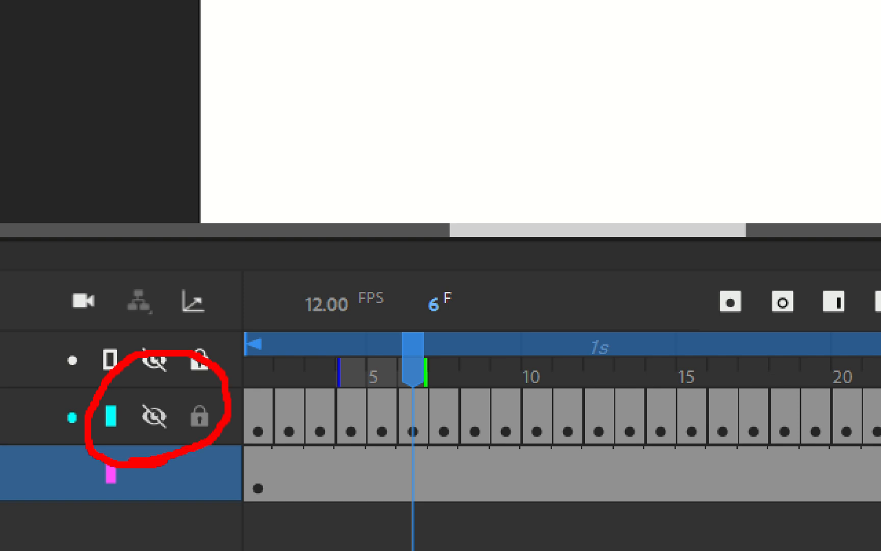
{"action": "key", "text": "Escape"}
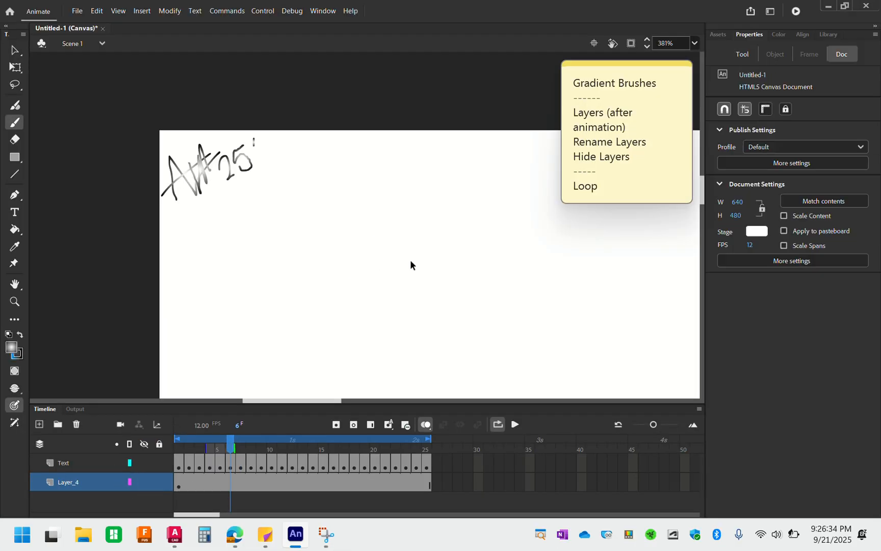
Play the looping animation to check the signature together with the moving text, and stop the playback
{"action": "scroll", "coordinate": [410, 259], "scroll_direction": "down", "scroll_amount": 3}
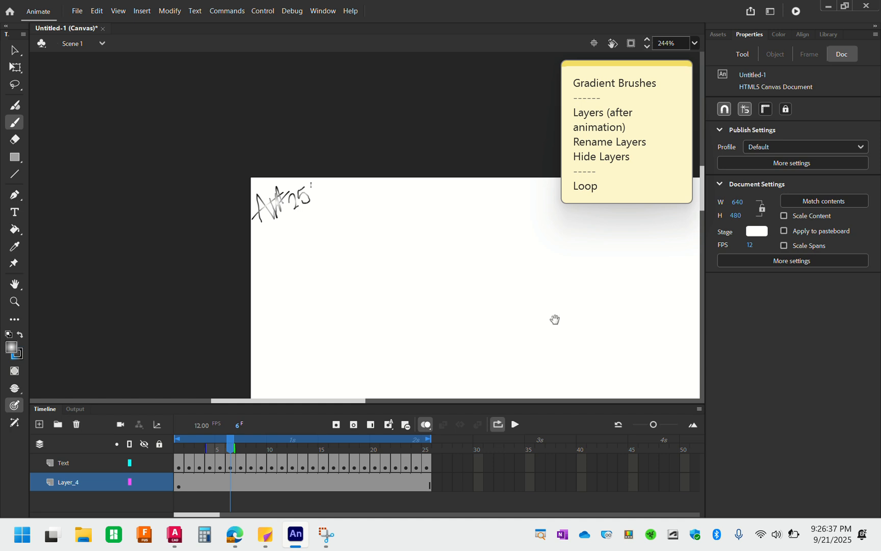
{"action": "mouse_move", "coordinate": [555, 319]}
{"action": "left_mouse_down"}
{"action": "mouse_move", "coordinate": [517, 313]}
{"action": "mouse_move", "coordinate": [383, 223]}
{"action": "left_mouse_up"}
{"action": "scroll", "coordinate": [384, 223], "scroll_direction": "down", "scroll_amount": 5}
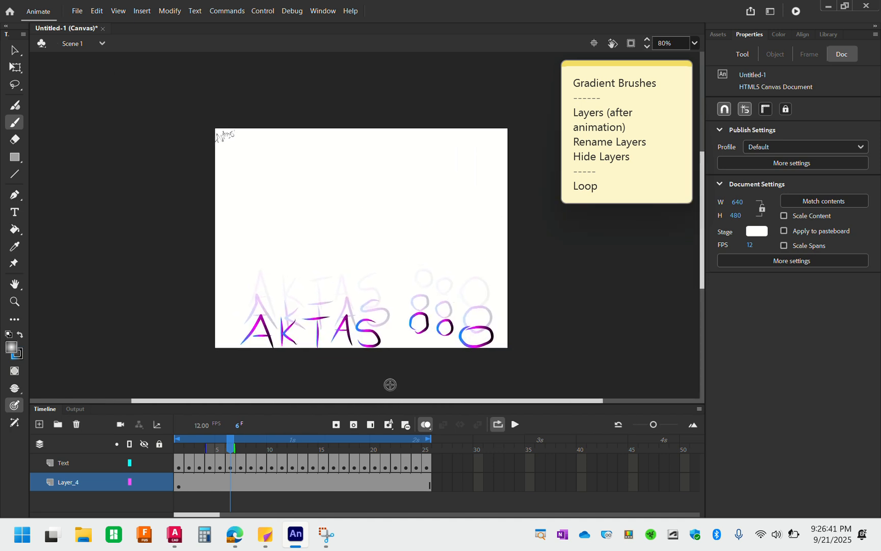
{"action": "left_click", "coordinate": [515, 424]}
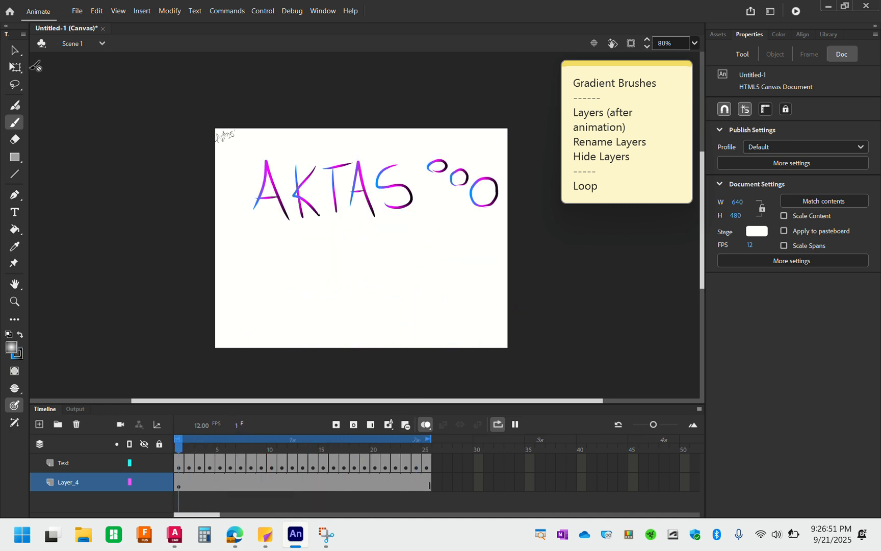
{"action": "left_click", "coordinate": [15, 48]}
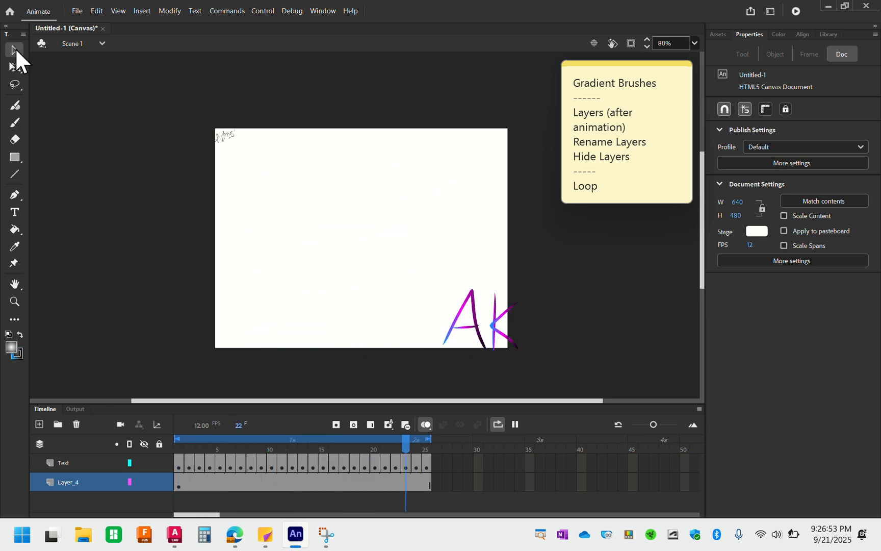
{"action": "left_click", "coordinate": [515, 424]}
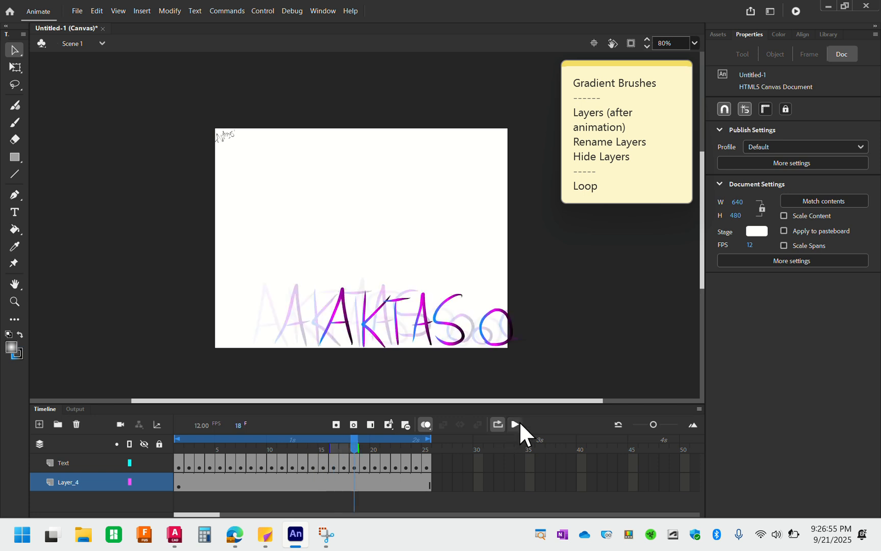
Rename the layer holding the signature to Signature
{"action": "double_click", "coordinate": [66, 481]}
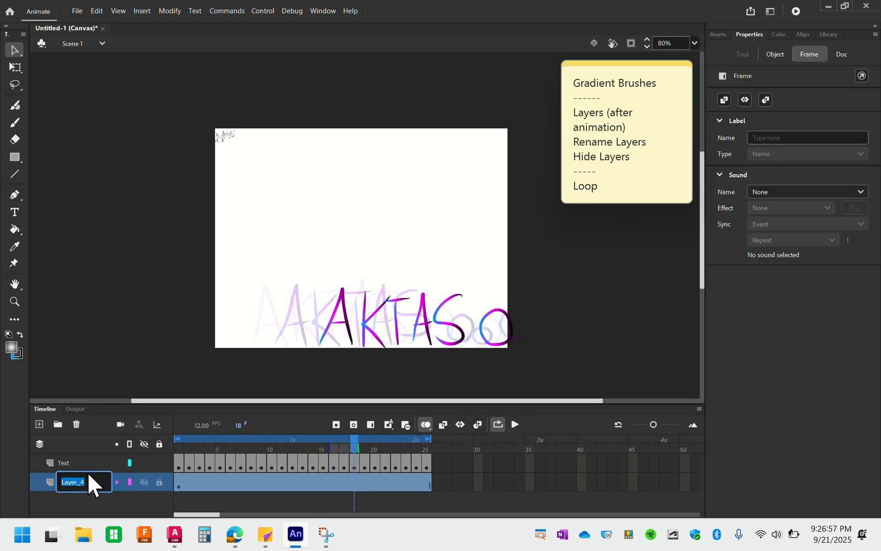
{"action": "type", "text": "Signature"}
{"action": "left_click", "coordinate": [110, 328]}
{"action": "left_click", "coordinate": [86, 486]}
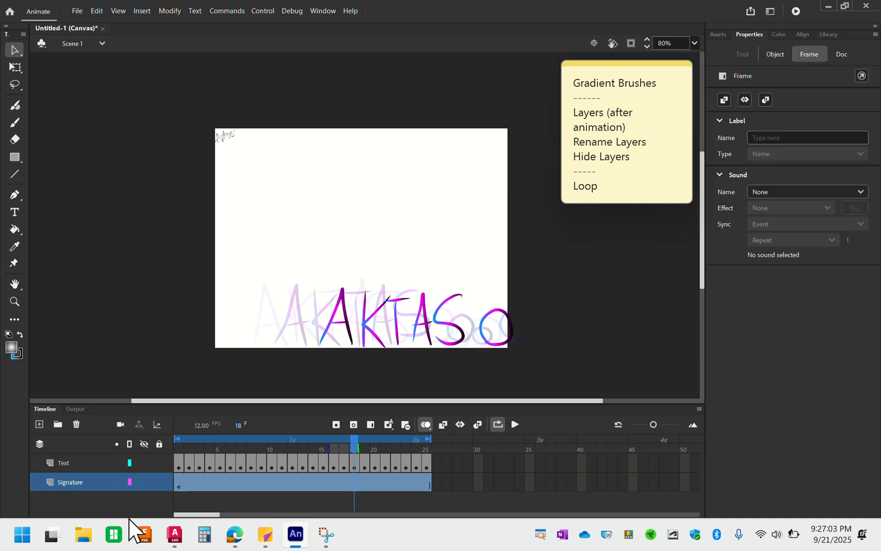
Add a new layer named Background beneath the Signature layer
{"action": "left_click", "coordinate": [39, 423]}
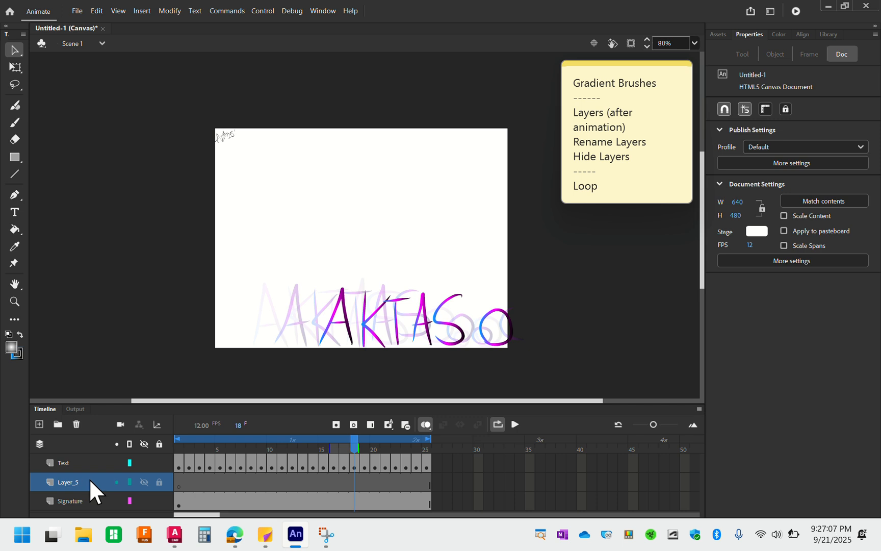
{"action": "left_click_drag", "start_coordinate": [89, 478], "coordinate": [91, 508]}
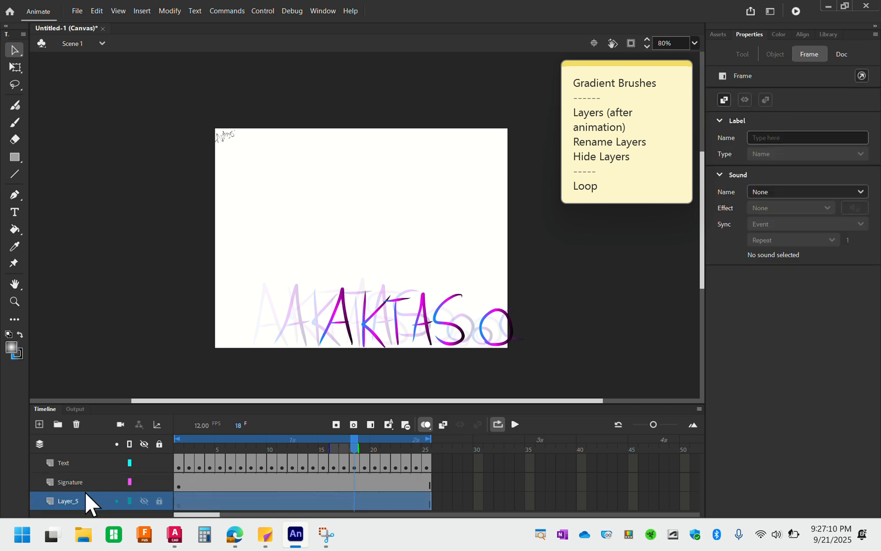
{"action": "double_click", "coordinate": [95, 495]}
{"action": "type", "text": "Backgrund"}
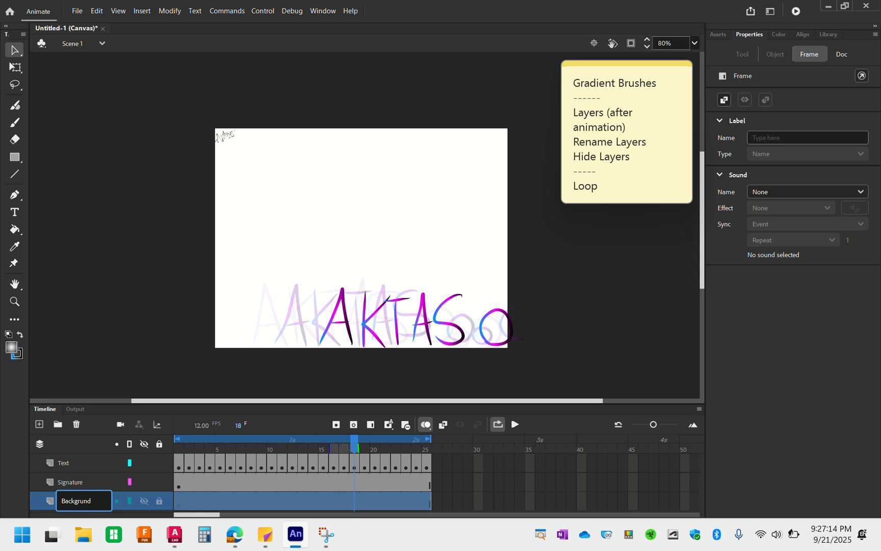
{"action": "key", "text": "BackSpace"}
{"action": "key", "text": "BackSpace"}
{"action": "key", "text": "BackSpace"}
{"action": "type", "text": "ound"}
{"action": "key", "text": "Return"}
Paint a semi-transparent pale yellow base over most of the stage on the Background layer with the size 127 Classic Brush
{"action": "left_click", "coordinate": [10, 124]}
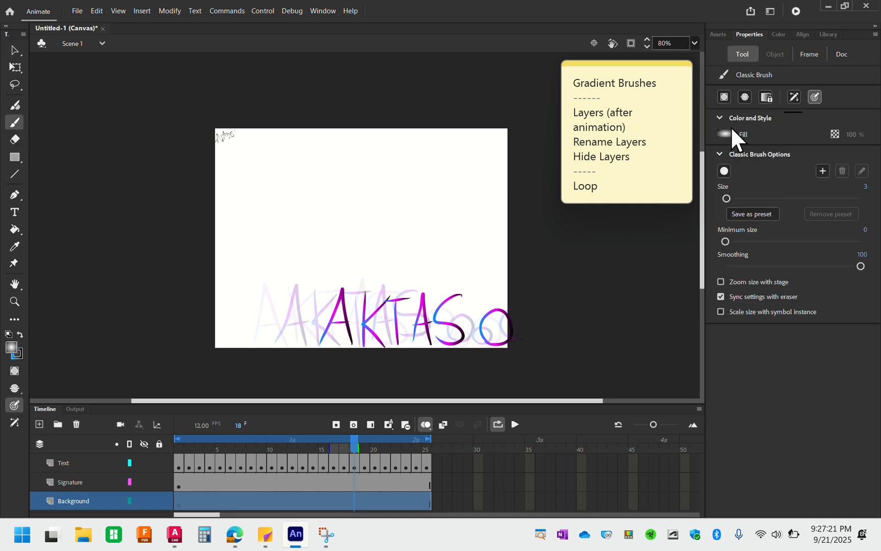
{"action": "left_click", "coordinate": [725, 134]}
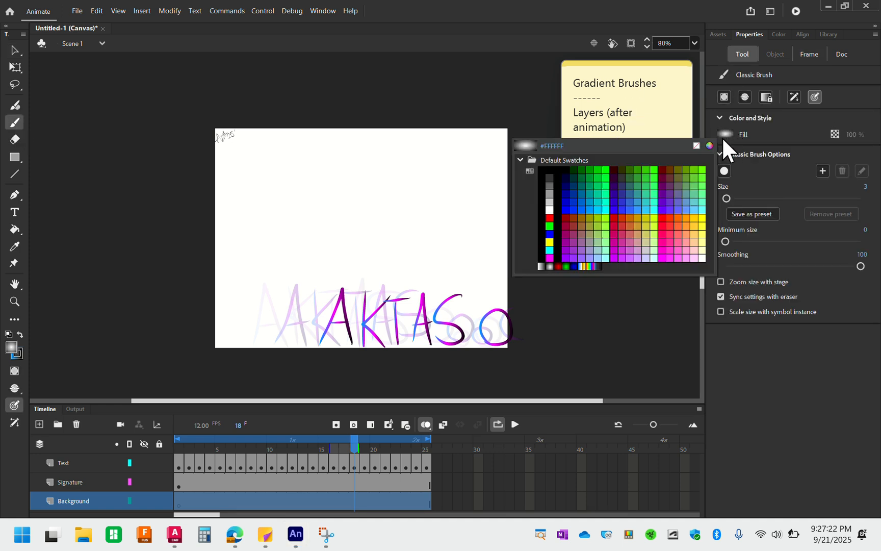
{"action": "left_click", "coordinate": [703, 250]}
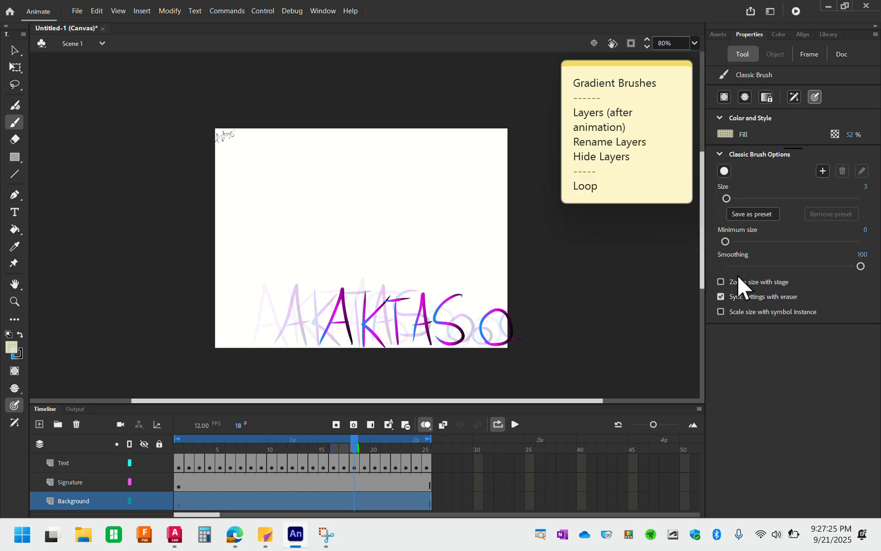
{"action": "left_click_drag", "start_coordinate": [733, 199], "coordinate": [810, 198]}
{"action": "mouse_move", "coordinate": [301, 130]}
{"action": "left_mouse_down"}
{"action": "mouse_move", "coordinate": [207, 195]}
{"action": "mouse_move", "coordinate": [238, 271]}
{"action": "mouse_move", "coordinate": [442, 280]}
{"action": "mouse_move", "coordinate": [530, 326]}
{"action": "left_mouse_up"}
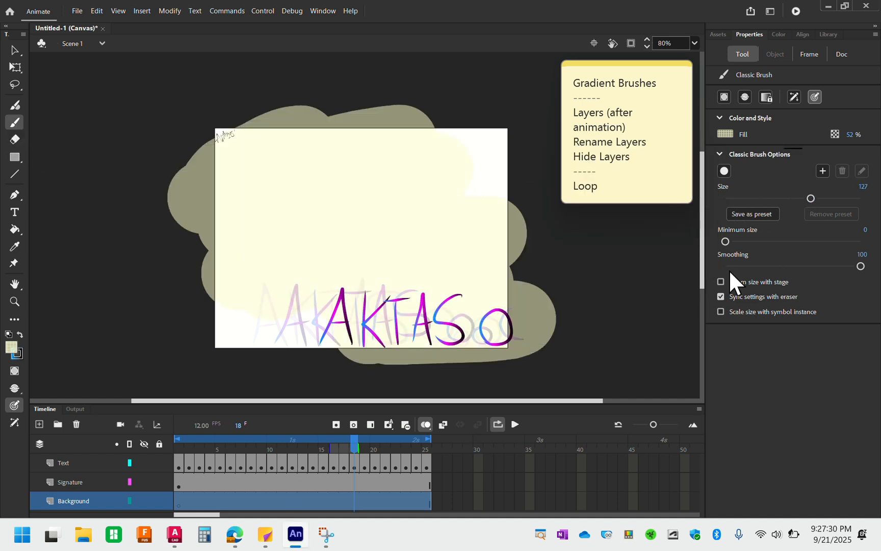
Paint a broad peach area across the middle and lower part of the stage over the pale yellow
{"action": "left_click", "coordinate": [726, 132]}
{"action": "left_click", "coordinate": [694, 239]}
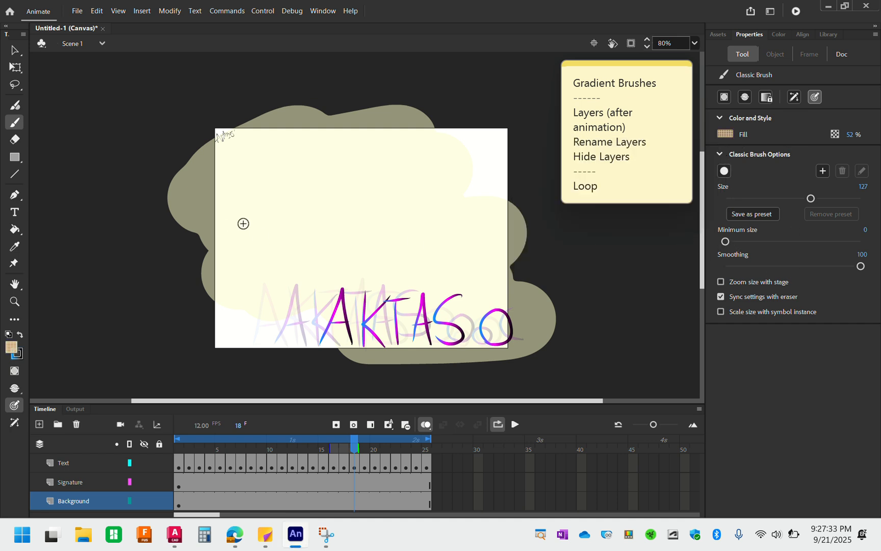
{"action": "mouse_move", "coordinate": [242, 223]}
{"action": "left_mouse_down"}
{"action": "mouse_move", "coordinate": [352, 240]}
{"action": "mouse_move", "coordinate": [332, 336]}
{"action": "mouse_move", "coordinate": [520, 321]}
{"action": "left_mouse_up"}
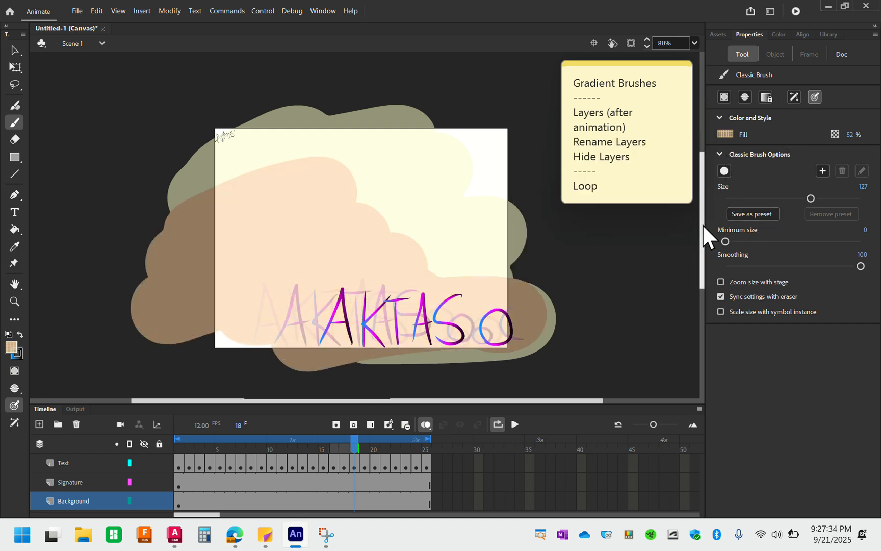
Paint a light cyan band across the upper part of the stage and a green band along its lower-left edge
{"action": "left_click", "coordinate": [725, 133]}
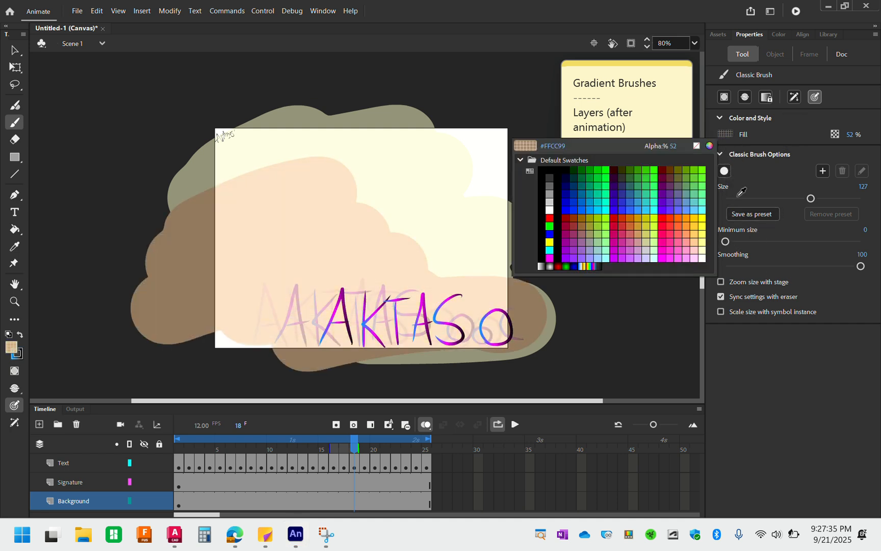
{"action": "left_click", "coordinate": [706, 192]}
{"action": "mouse_move", "coordinate": [286, 153]}
{"action": "left_mouse_down"}
{"action": "mouse_move", "coordinate": [452, 144]}
{"action": "mouse_move", "coordinate": [482, 191]}
{"action": "mouse_move", "coordinate": [551, 204]}
{"action": "left_mouse_up"}
{"action": "left_click", "coordinate": [725, 134]}
{"action": "left_click", "coordinate": [705, 199]}
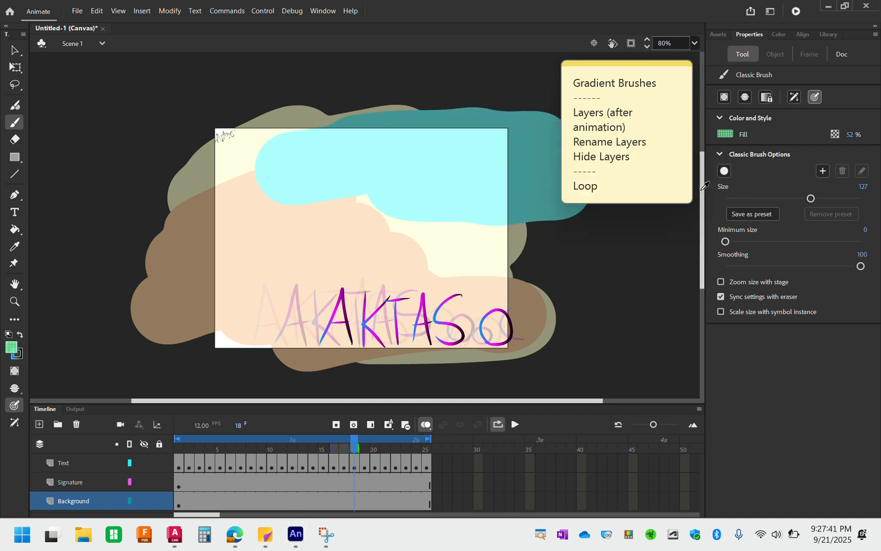
{"action": "mouse_move", "coordinate": [209, 334]}
{"action": "left_mouse_down"}
{"action": "mouse_move", "coordinate": [443, 379]}
{"action": "mouse_move", "coordinate": [487, 377]}
{"action": "left_mouse_up"}
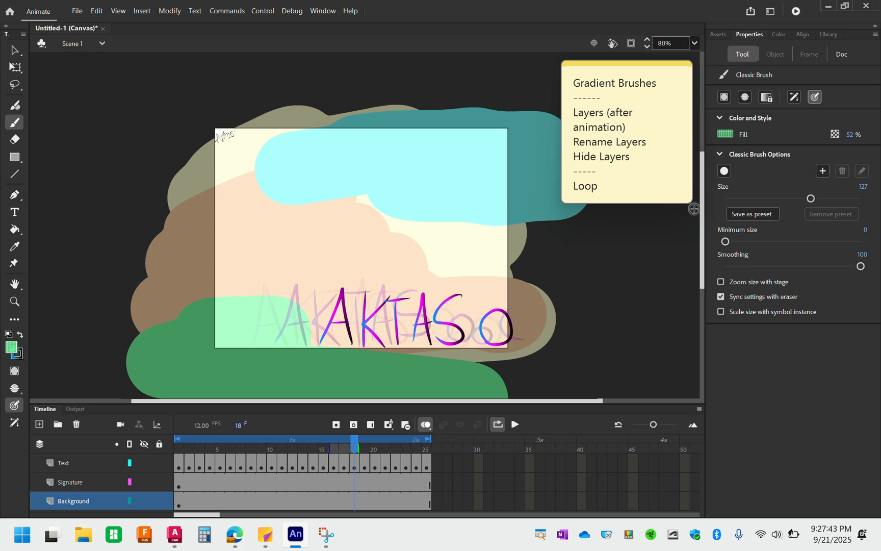
Return to frame 1, deselect the background artwork, play the looping animation to check it against the background, and stop the playback
{"action": "left_click", "coordinate": [179, 504]}
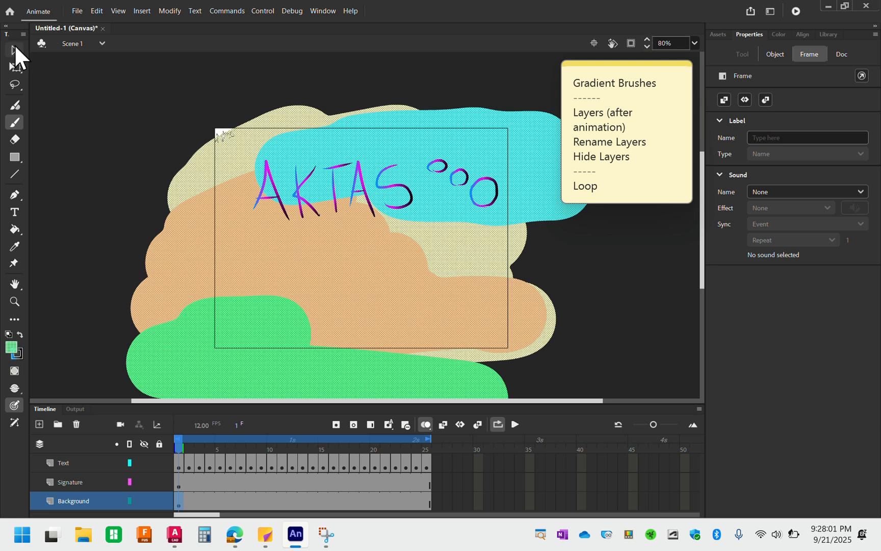
{"action": "left_click", "coordinate": [15, 52]}
{"action": "left_click", "coordinate": [90, 110]}
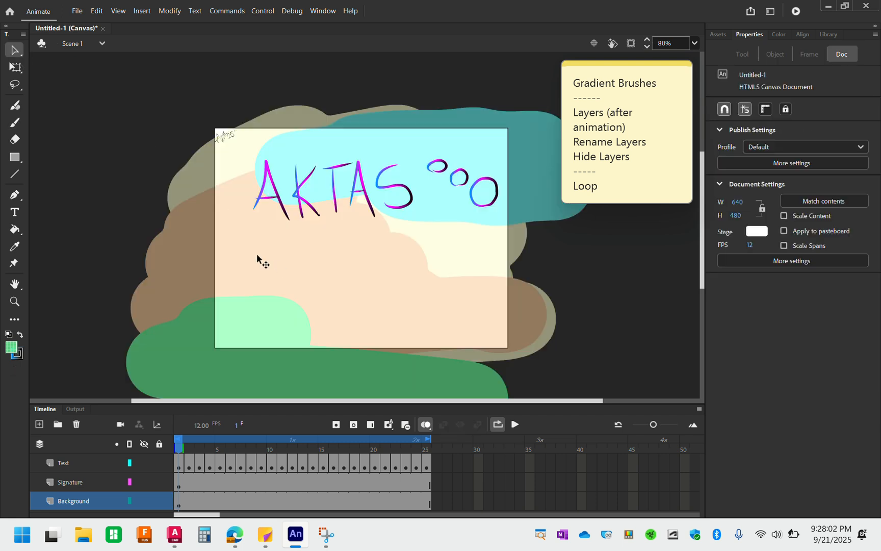
{"action": "left_click", "coordinate": [515, 424]}
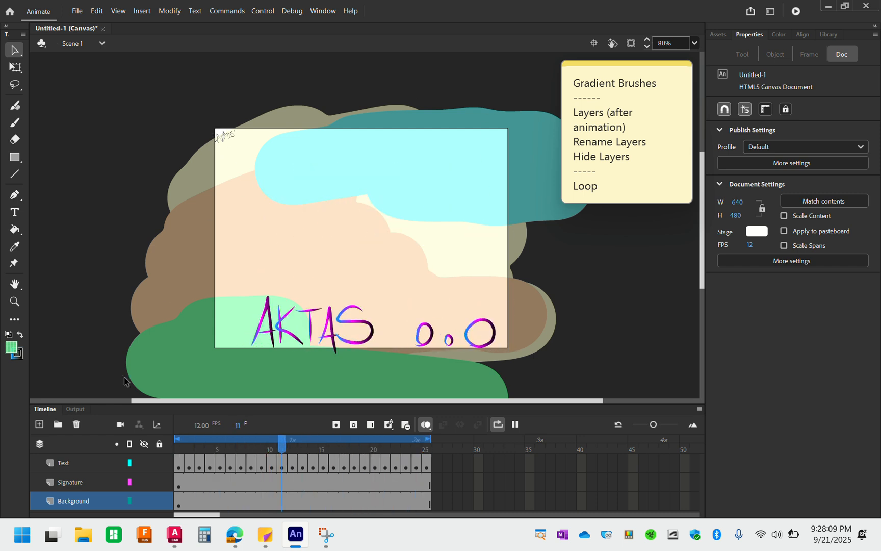
{"action": "left_click", "coordinate": [515, 424]}
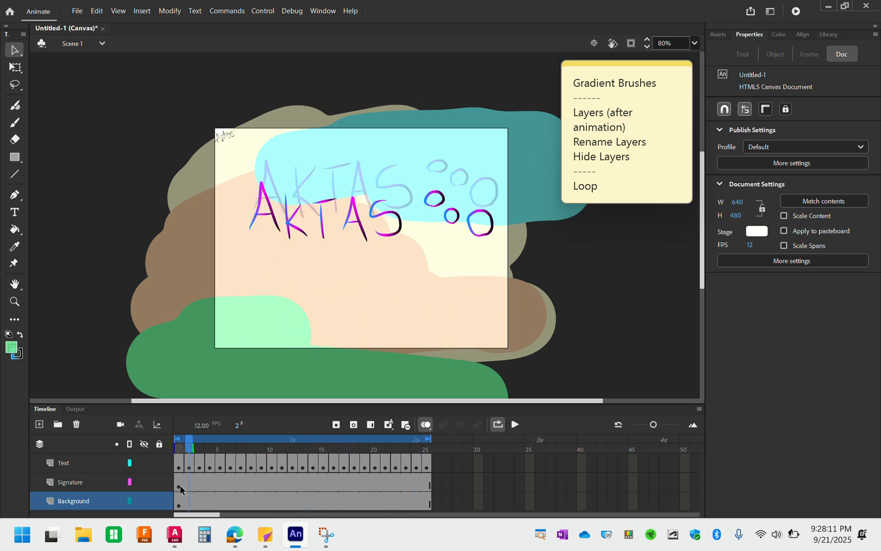
Hide the Background and Signature layers to view the animated text alone, and make both layers visible again
{"action": "left_click", "coordinate": [144, 500]}
{"action": "left_click", "coordinate": [144, 481]}
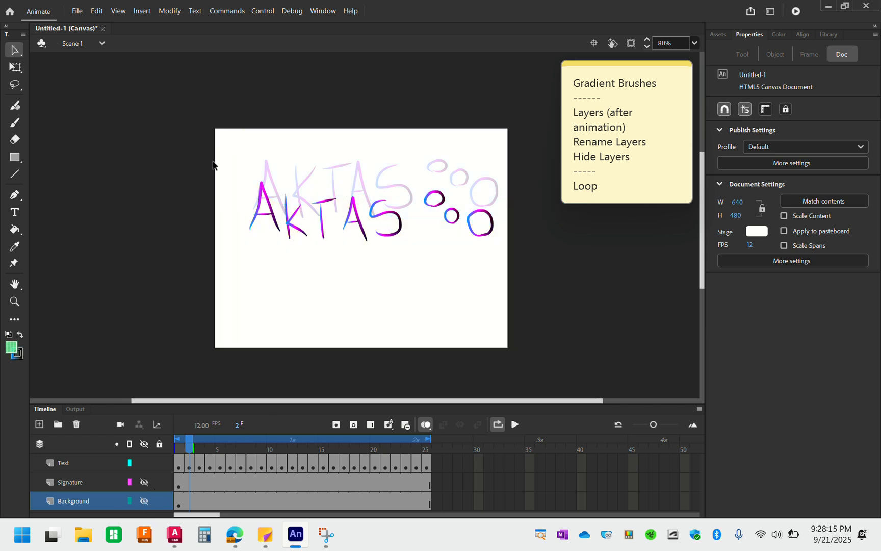
{"action": "left_click", "coordinate": [143, 500]}
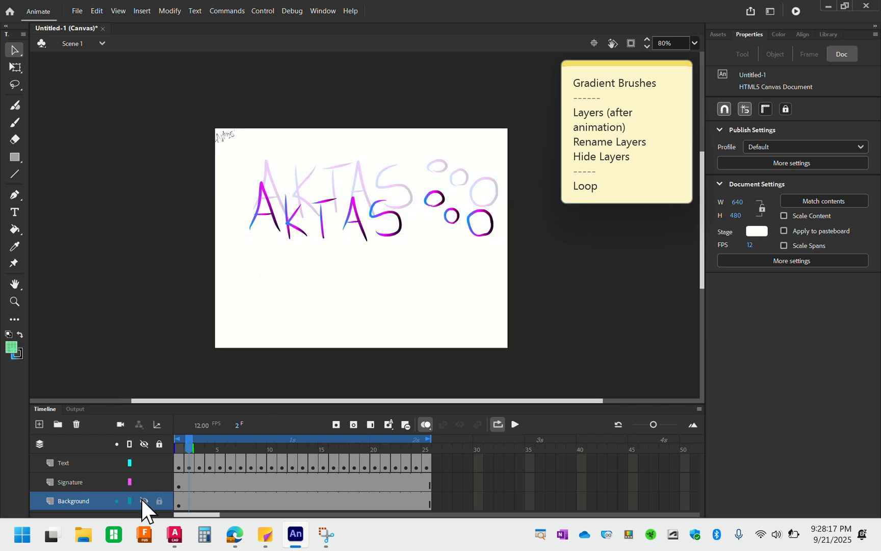